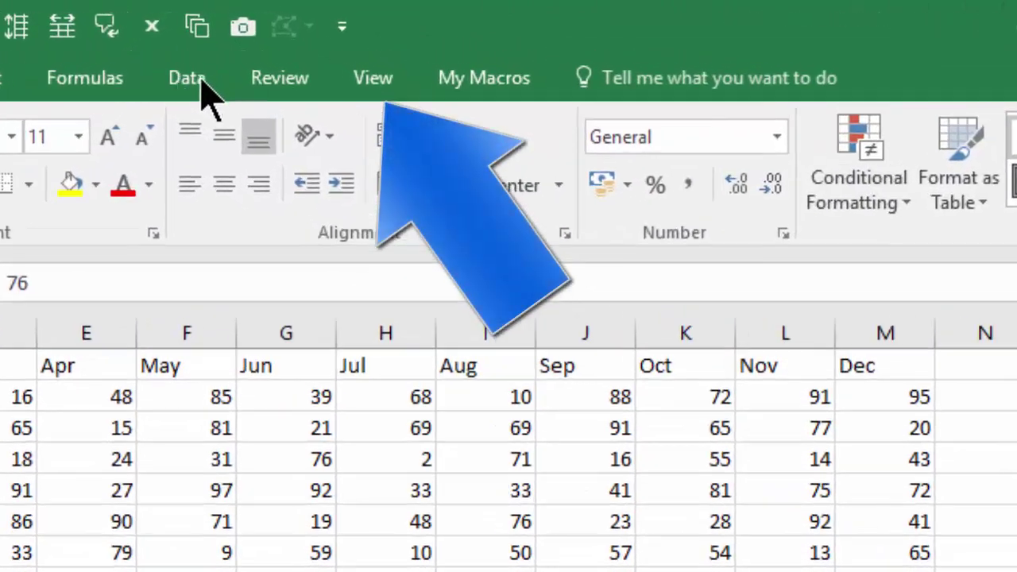
- Switch the worksheet to Page Break Preview and return it to Normal view
left_click(366, 80)
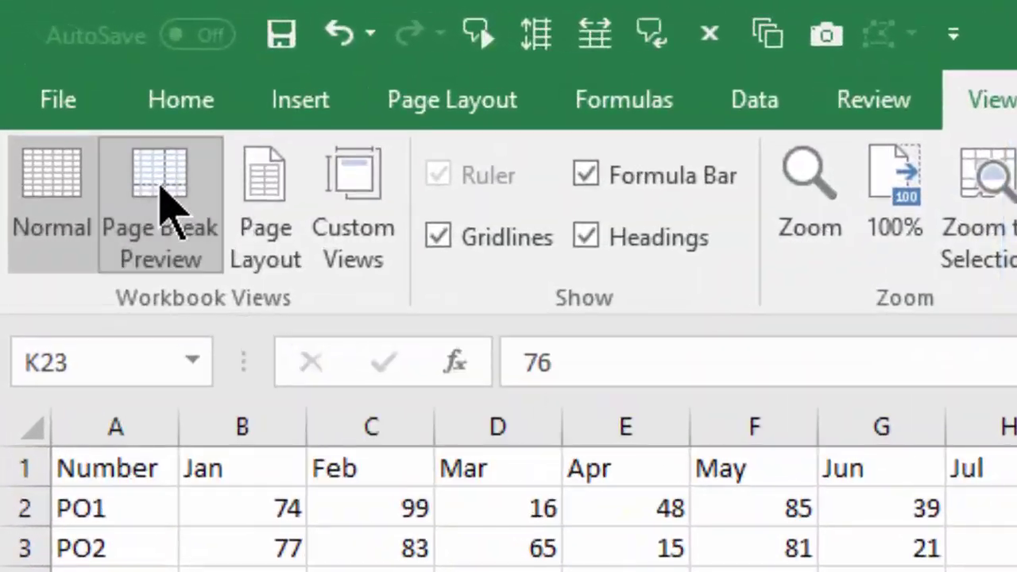
left_click(161, 191)
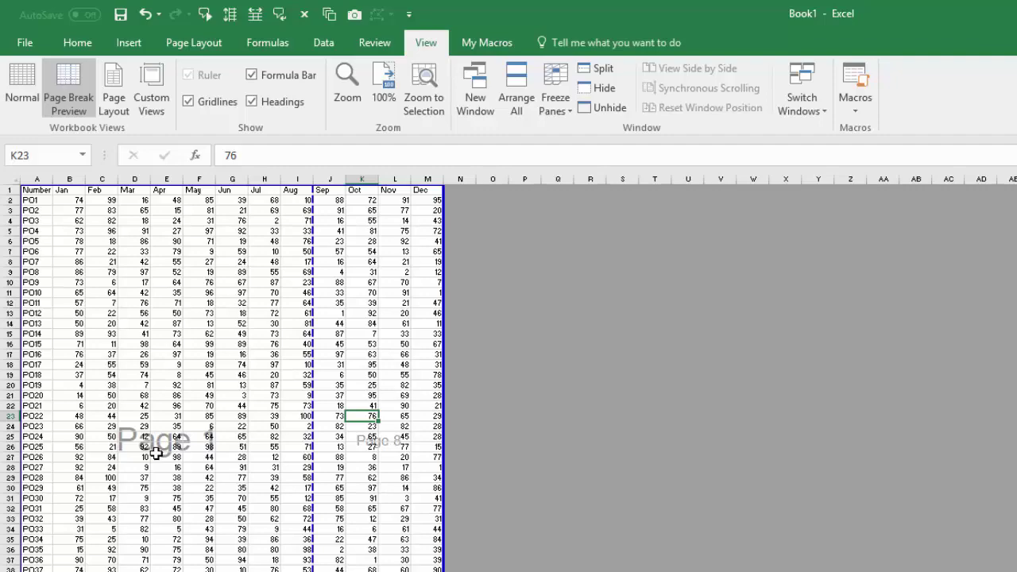
left_click(24, 75)
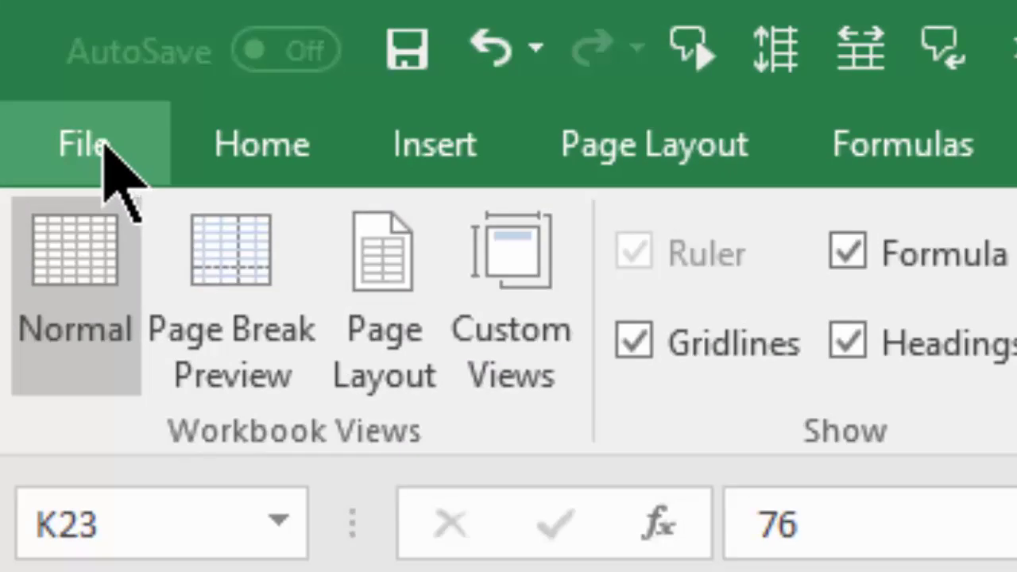
- Examine the Show page breaks setting for Sheet1 in the advanced Excel options, then dismiss the options without applying changes
left_click(111, 151)
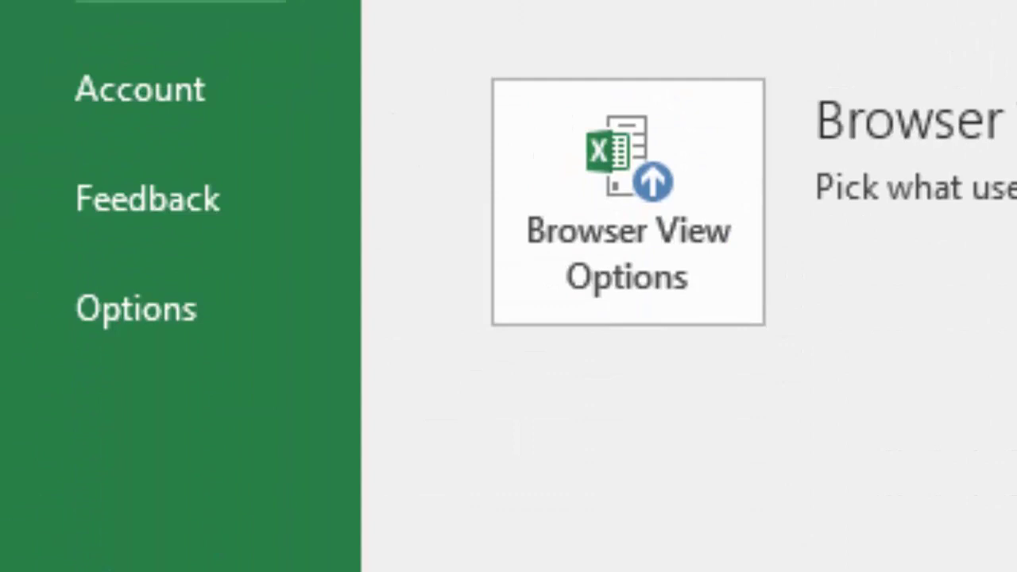
left_click(209, 344)
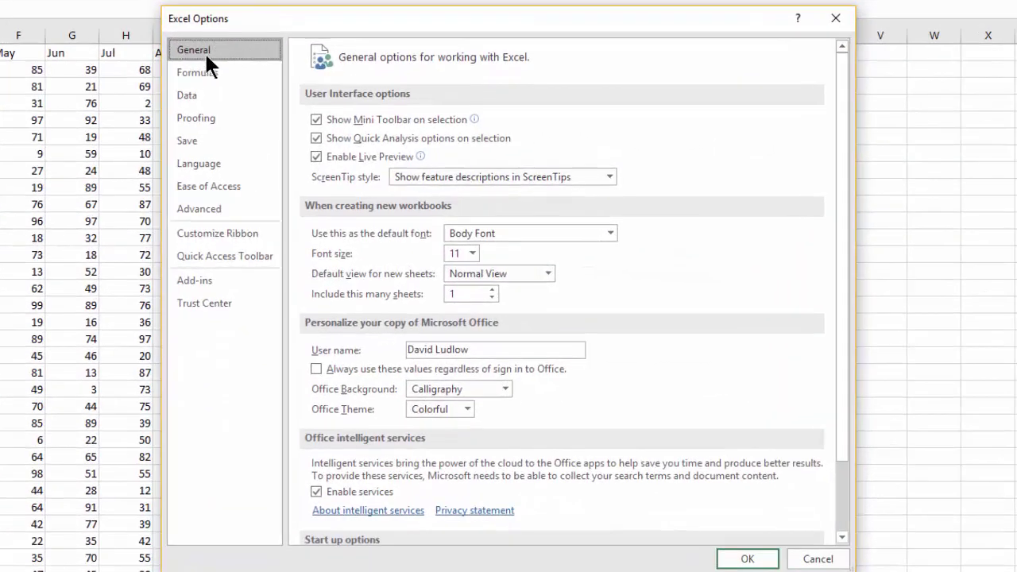
left_click(218, 207)
left_click(316, 253)
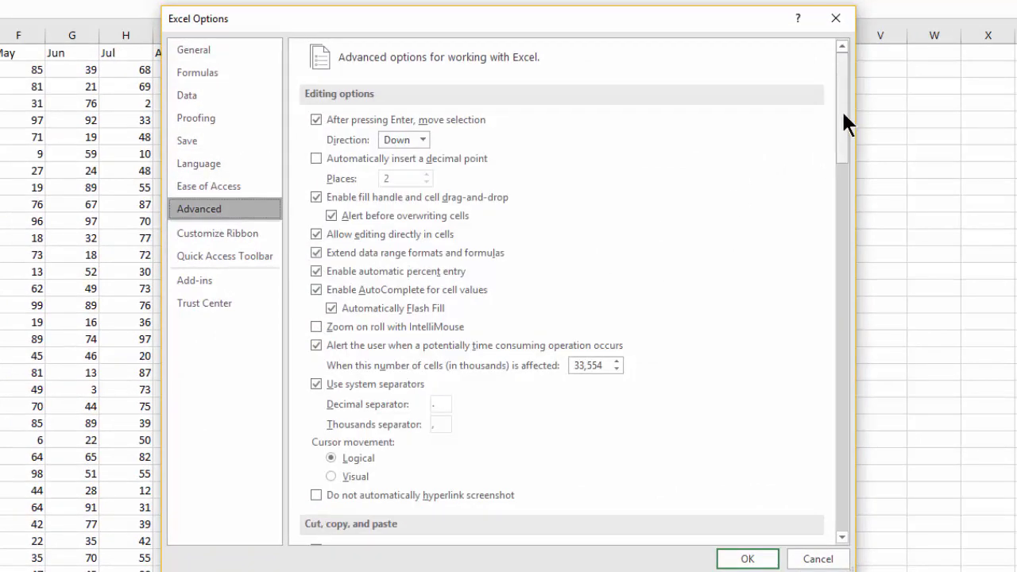
left_click_drag(841, 109, 869, 291)
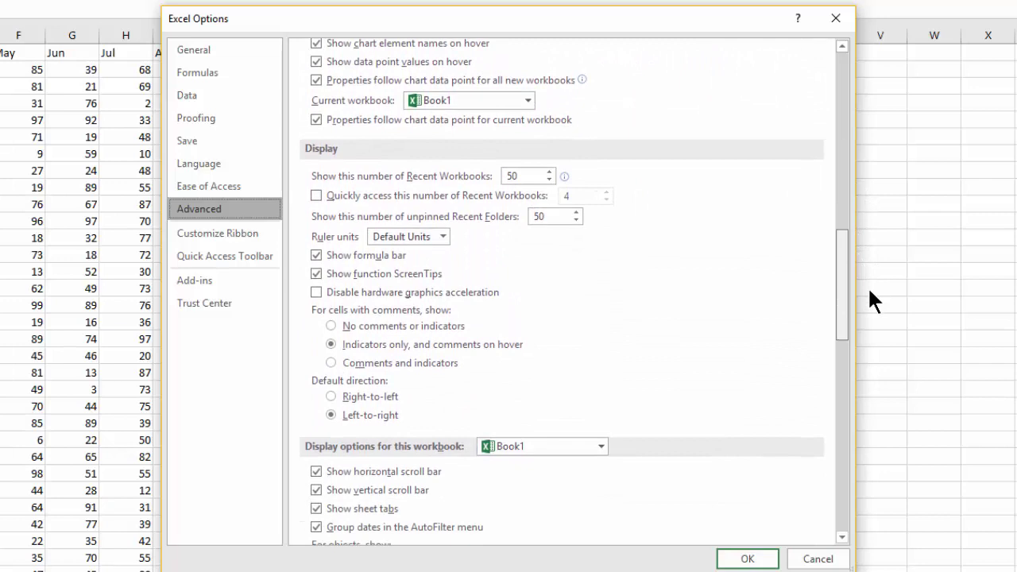
scroll(522, 302, "down", 5)
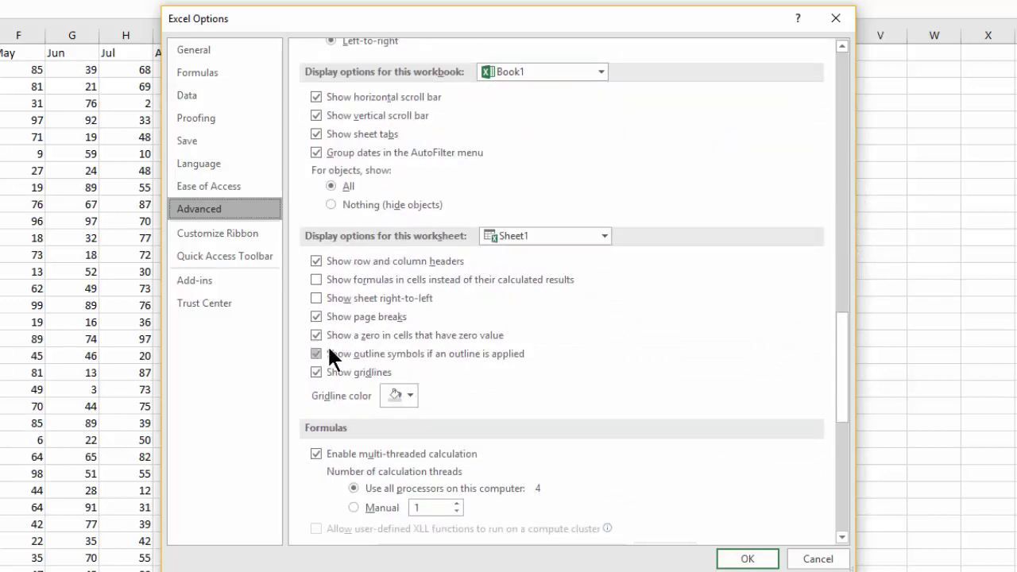
left_click(317, 316)
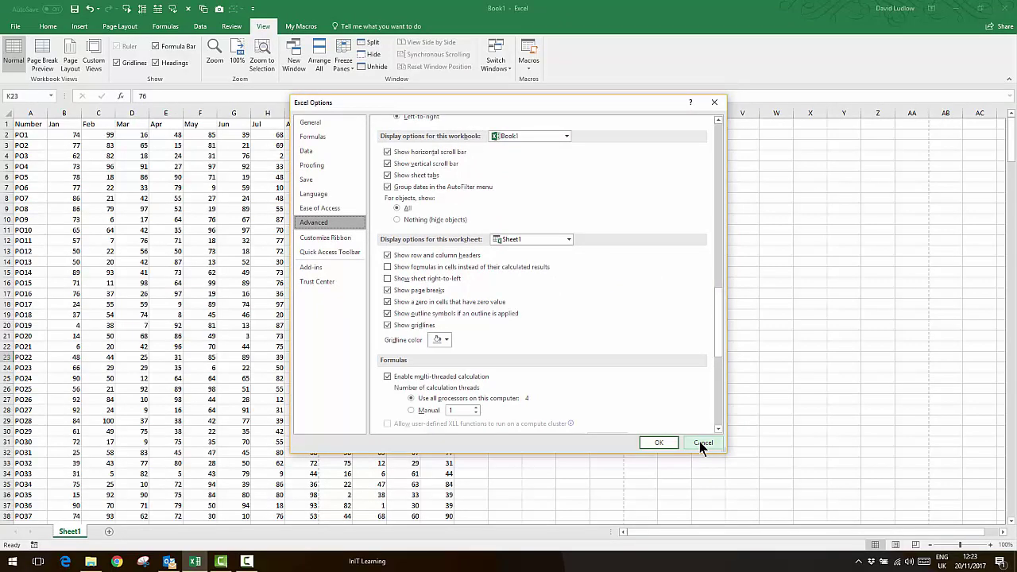
left_click(702, 444)
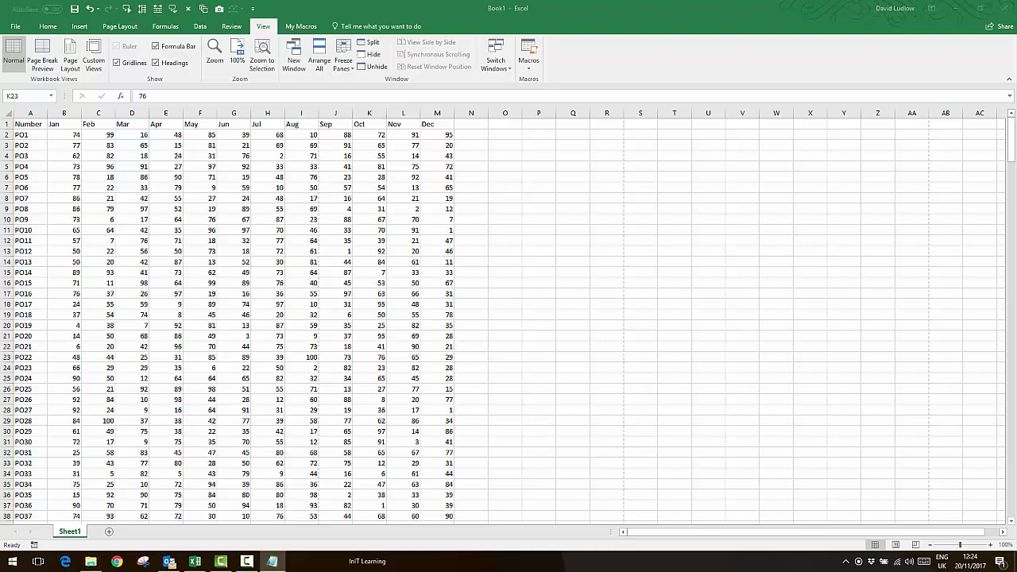
- Copy the entire PrintLines macro code from RemovePageBreak Lines.txt in Notepad and minimize the file's window
left_click_drag(495, 268, 533, 170)
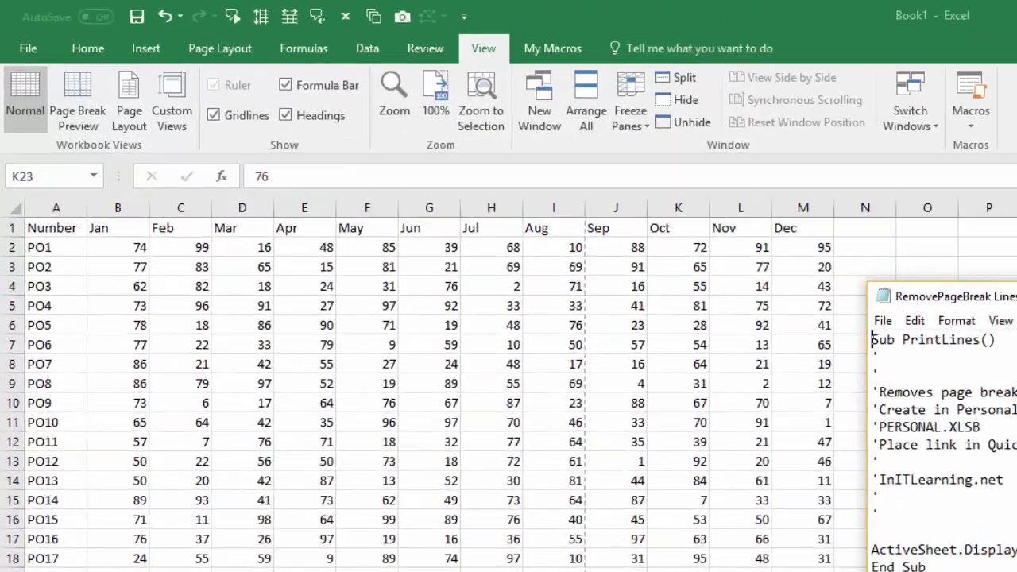
left_click(622, 162)
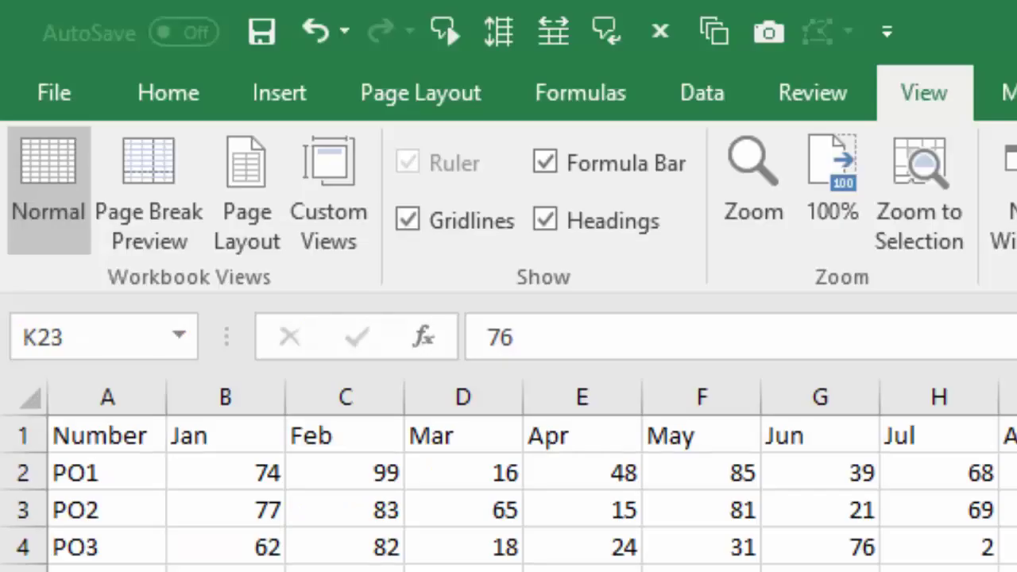
key("ctrl+a")
key("ctrl+c")
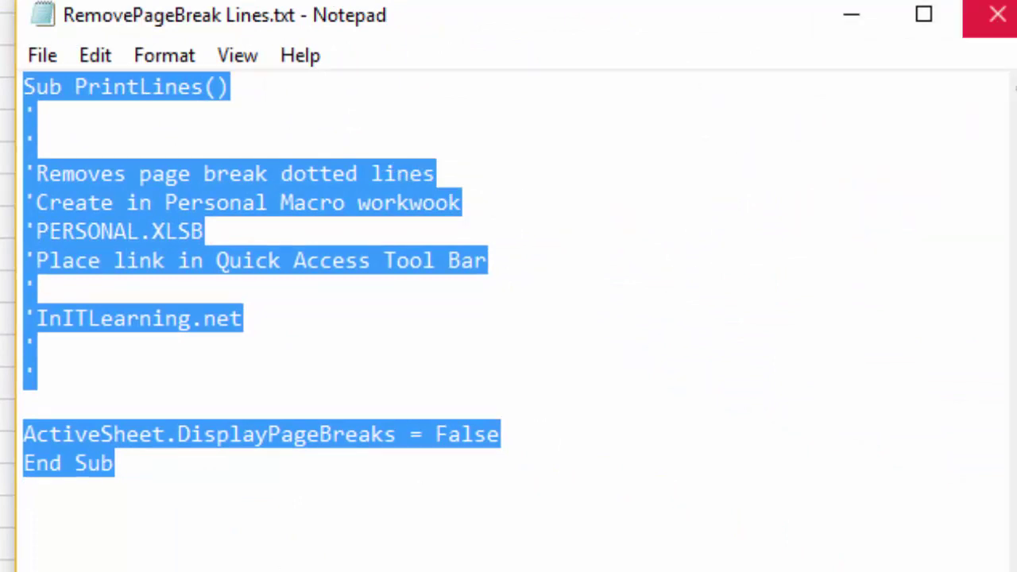
left_click(848, 17)
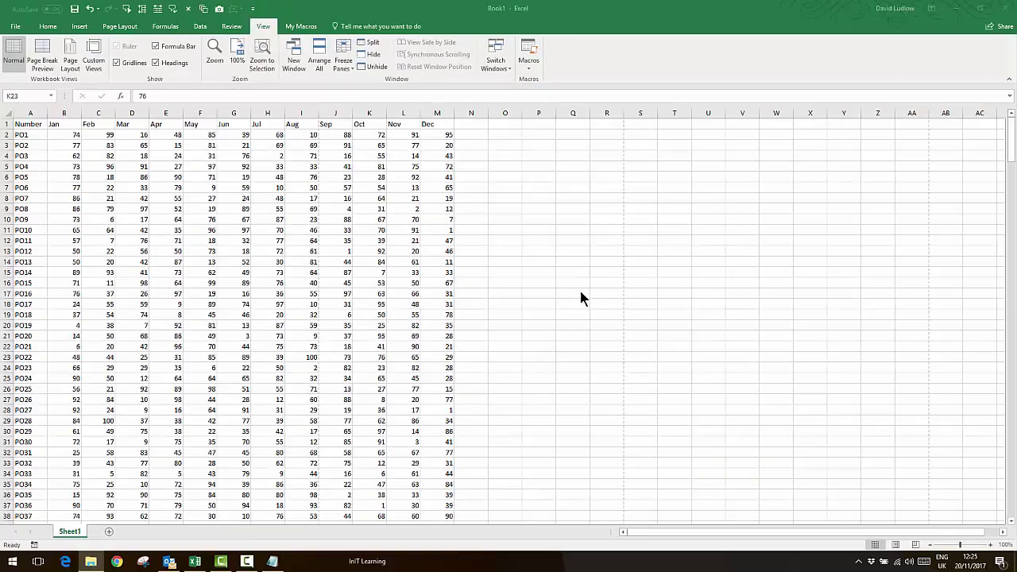
- Insert a new module in the PERSONAL.XLSB project of the Visual Basic editor and paste the copied PrintLines code into it
key("alt+F11")
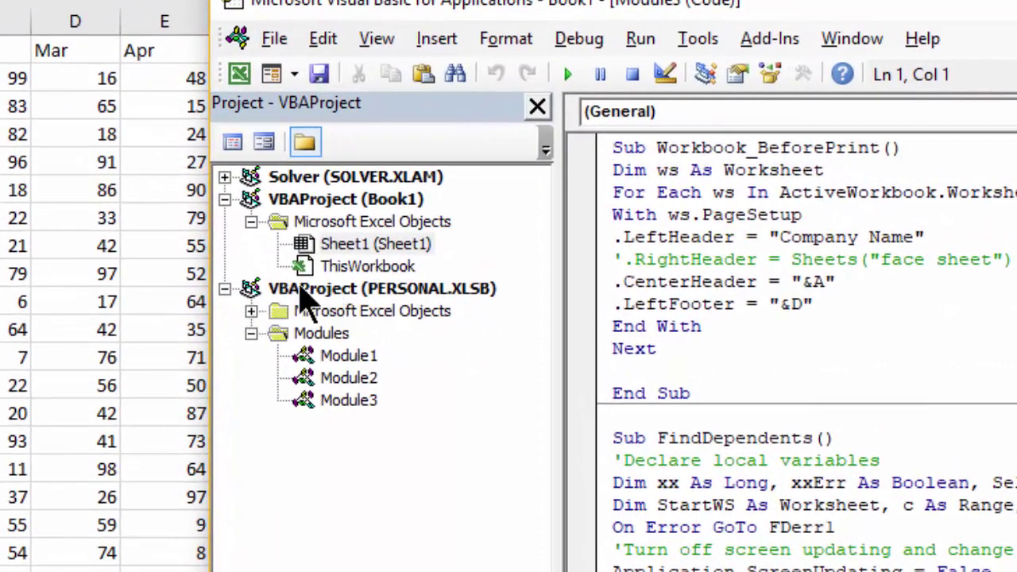
left_click(367, 293)
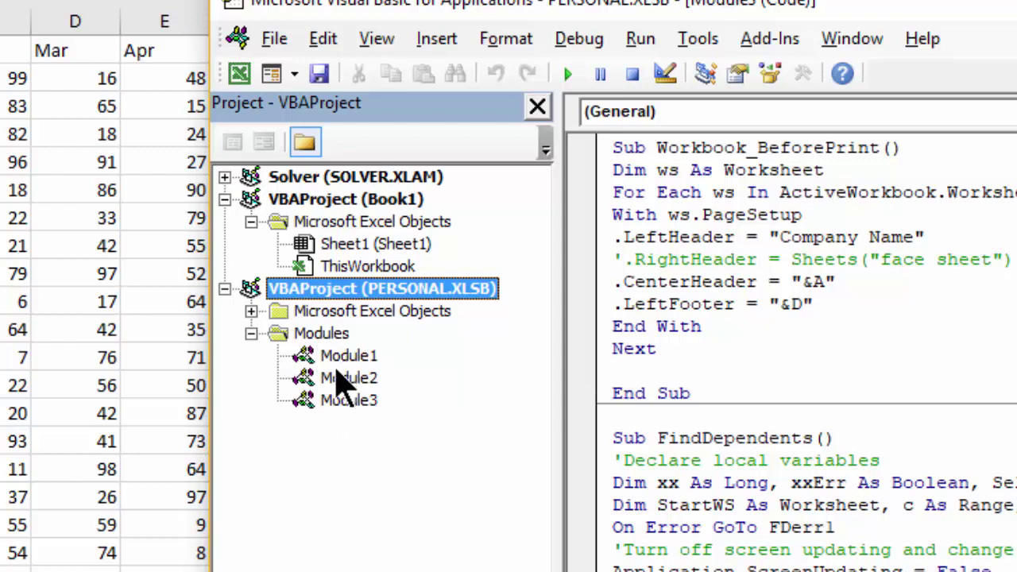
left_click(436, 38)
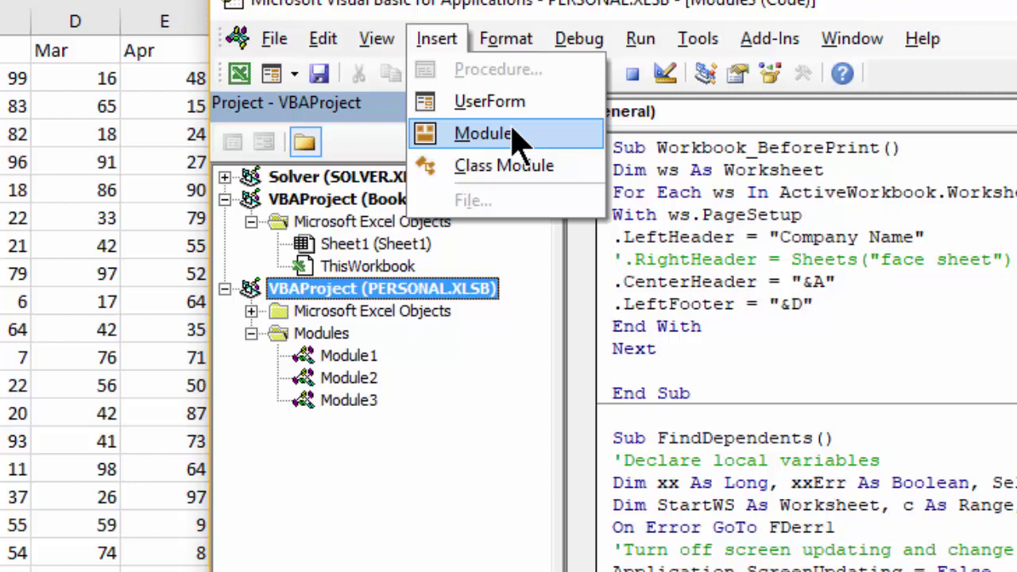
left_click(477, 133)
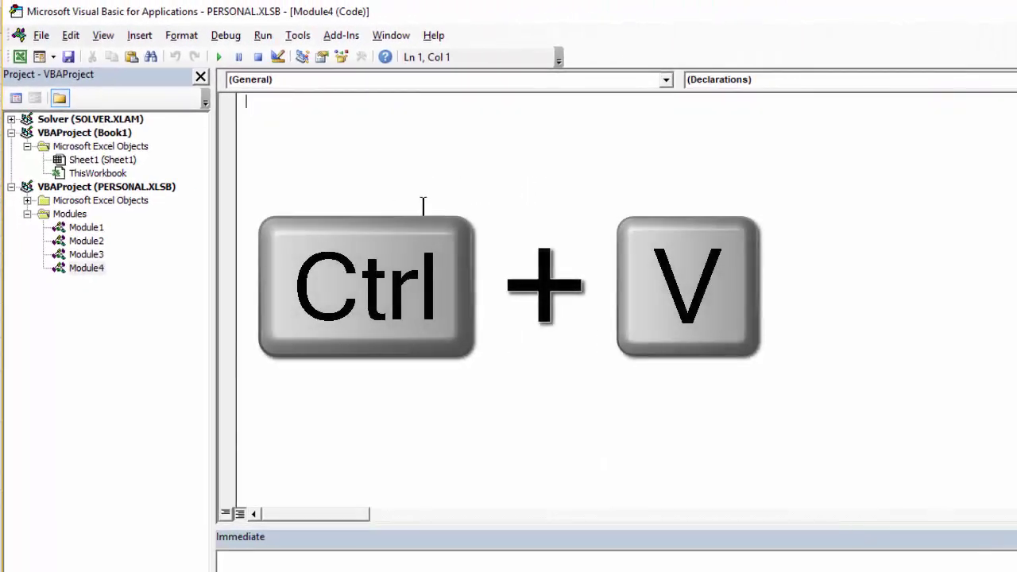
key("ctrl+v")
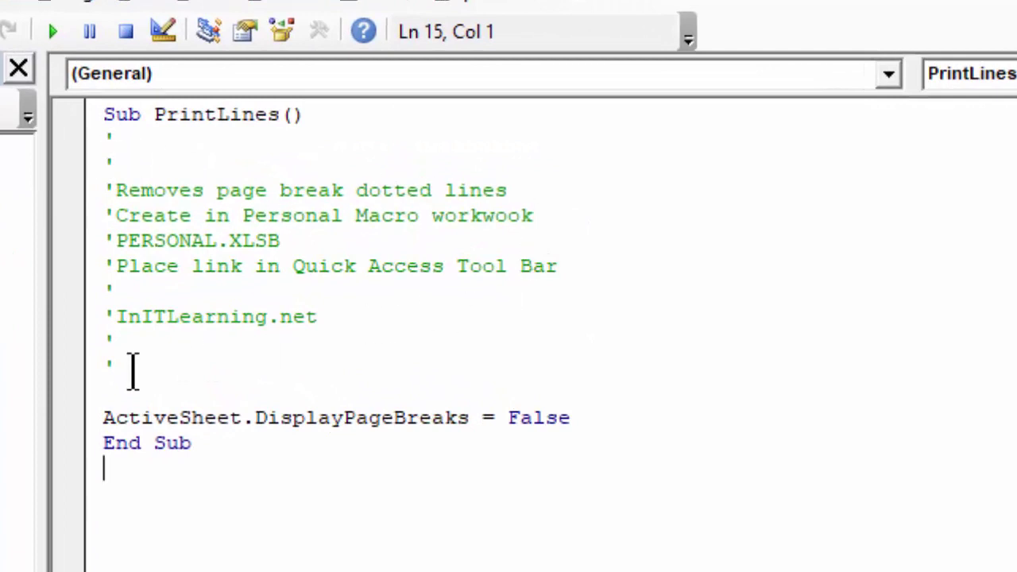
- Review the ActiveSheet.DisplayPageBreaks = False line in the pasted macro and close the Visual Basic editor
left_click(109, 417)
left_click(99, 417)
left_click_drag(111, 419, 606, 406)
key("shift+Up")
key("shift+Down")
left_click(607, 414)
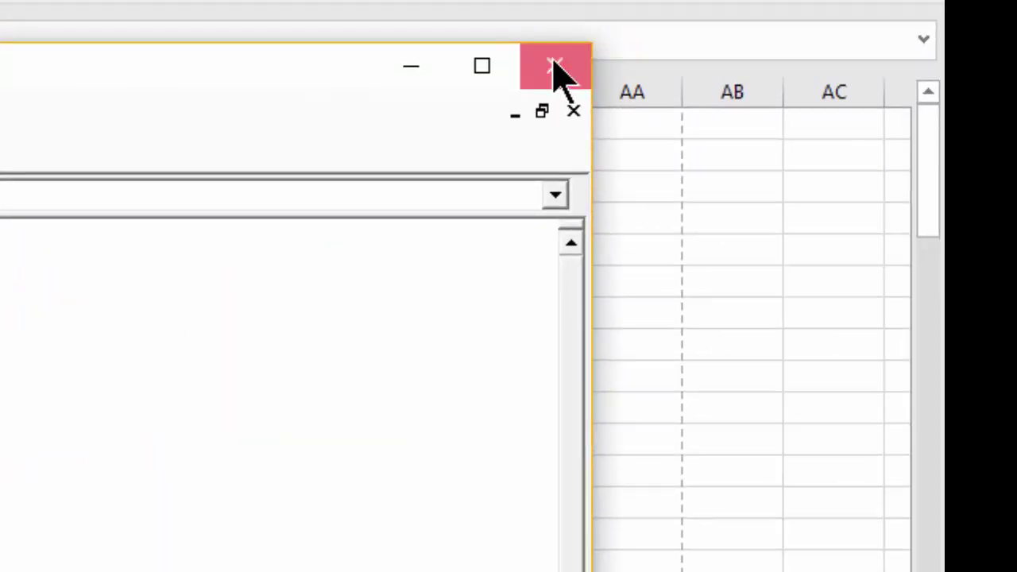
left_click(555, 67)
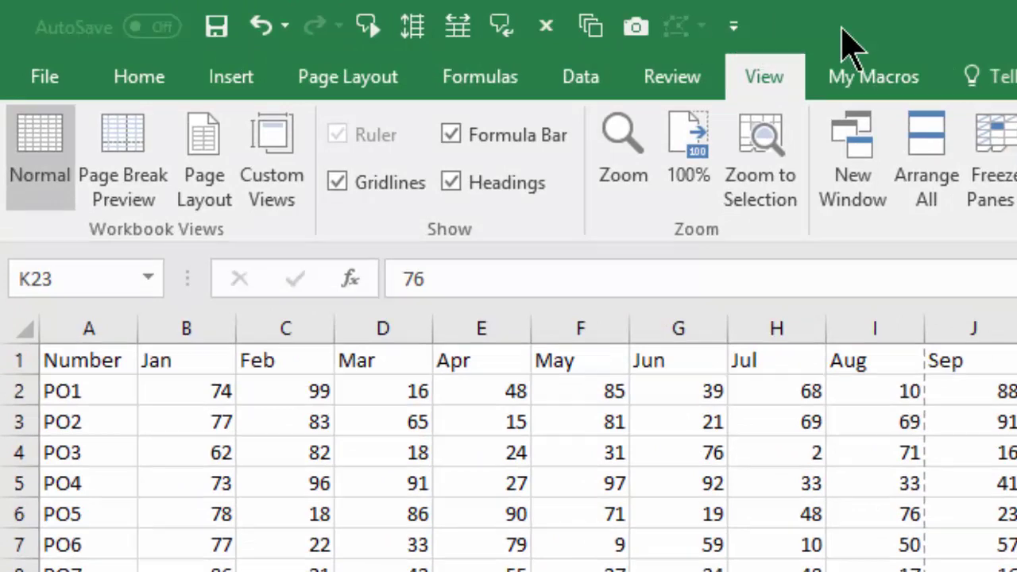
- Add the PERSONAL.XLSB!PrintLines macro to the Quick Access Toolbar for all documents
left_click(736, 29)
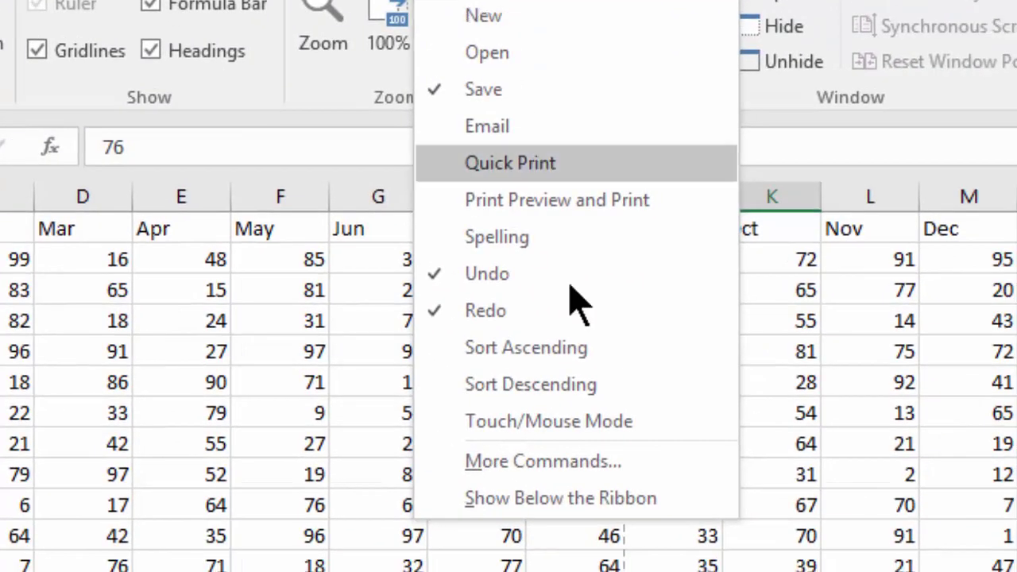
left_click(629, 468)
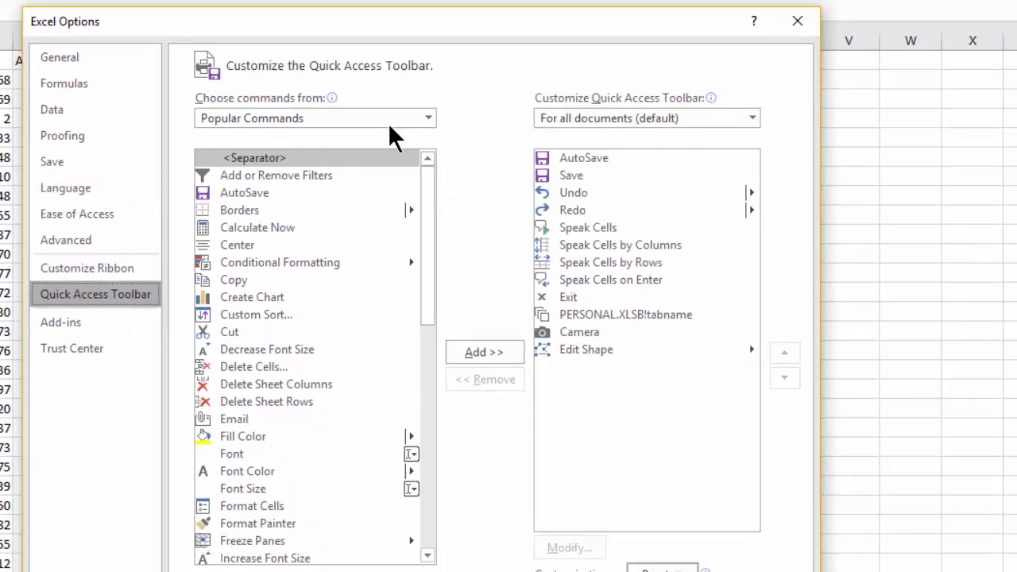
left_click(429, 119)
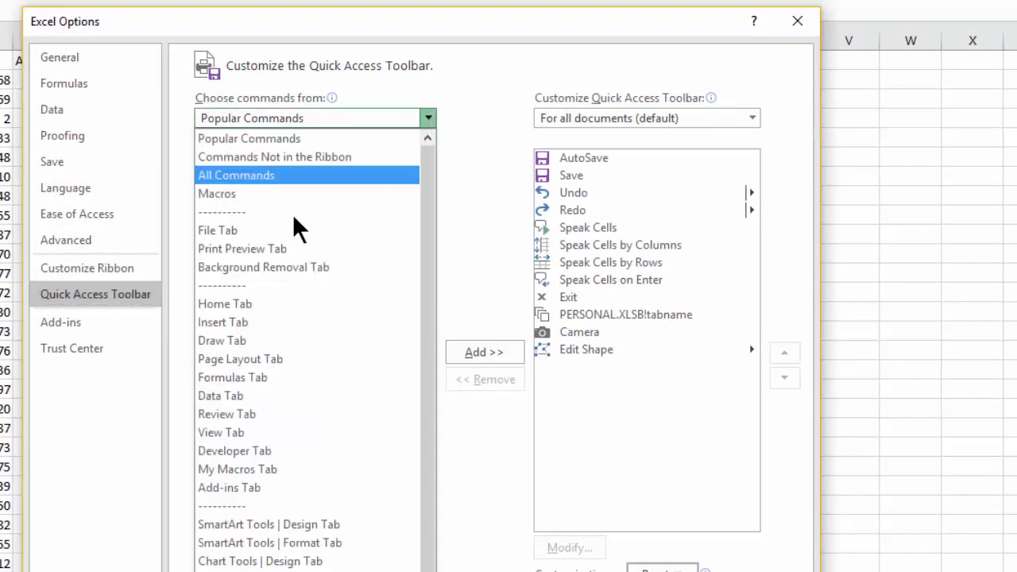
left_click(279, 197)
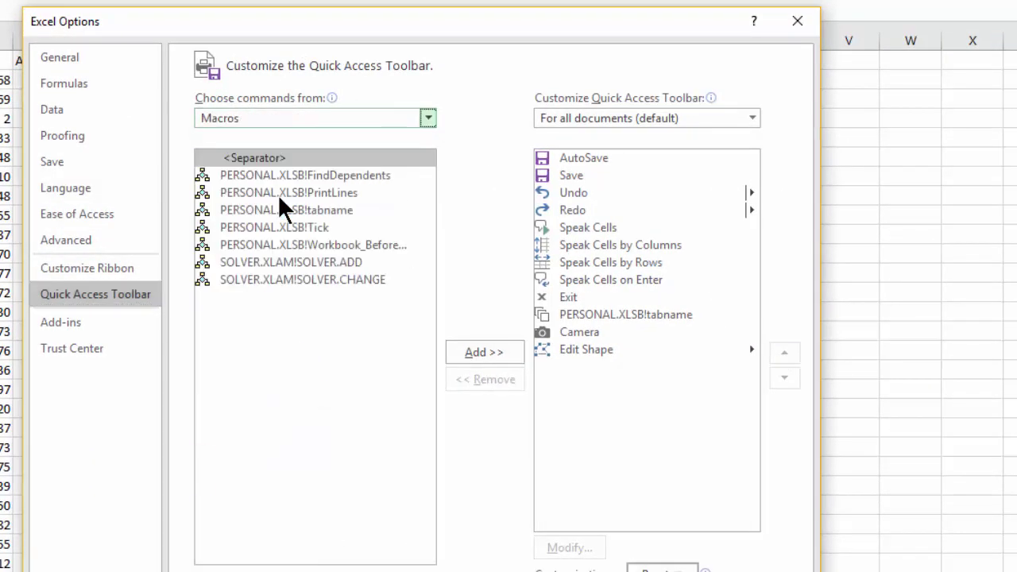
left_click(362, 197)
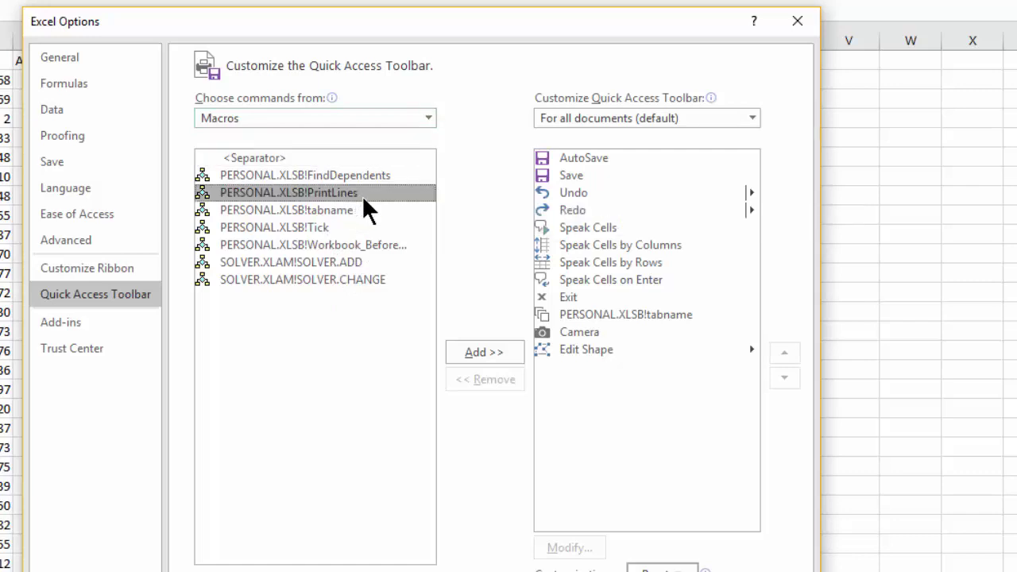
left_click(486, 355)
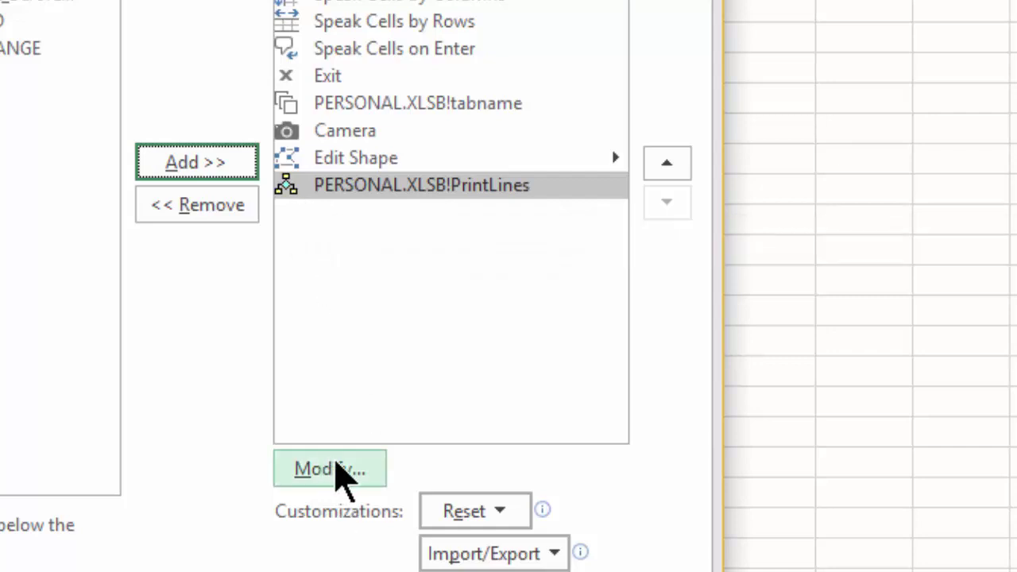
- Give the PrintLines toolbar button the solid blue grid symbol and apply the Quick Access Toolbar customization
left_click(338, 471)
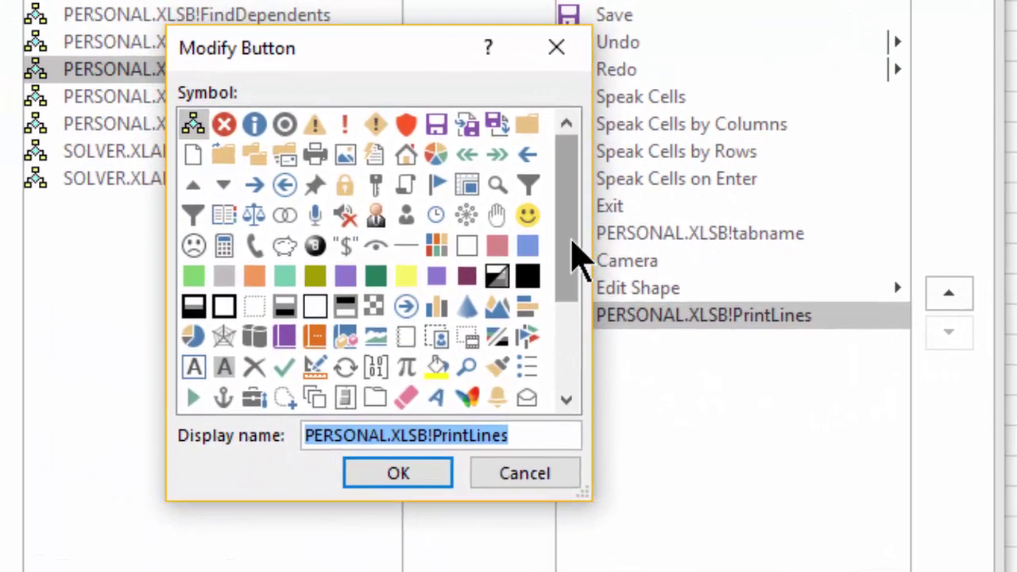
left_click_drag(572, 242, 577, 408)
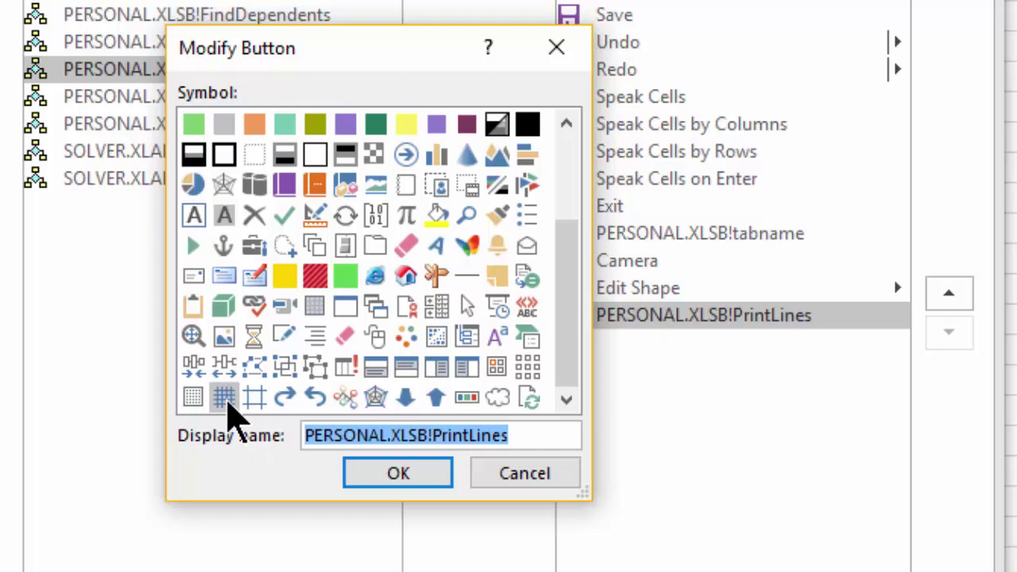
left_click(228, 402)
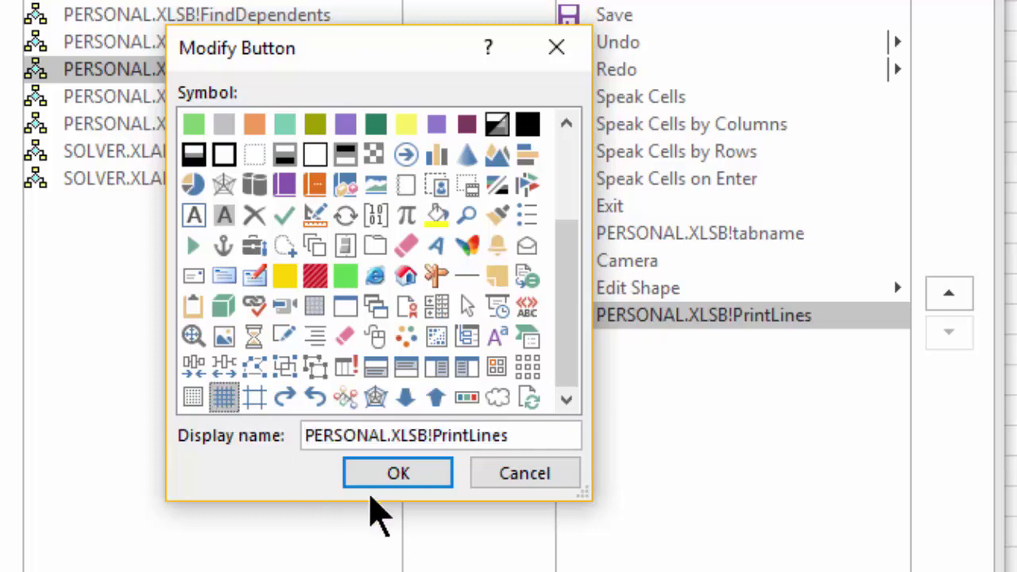
left_click(400, 471)
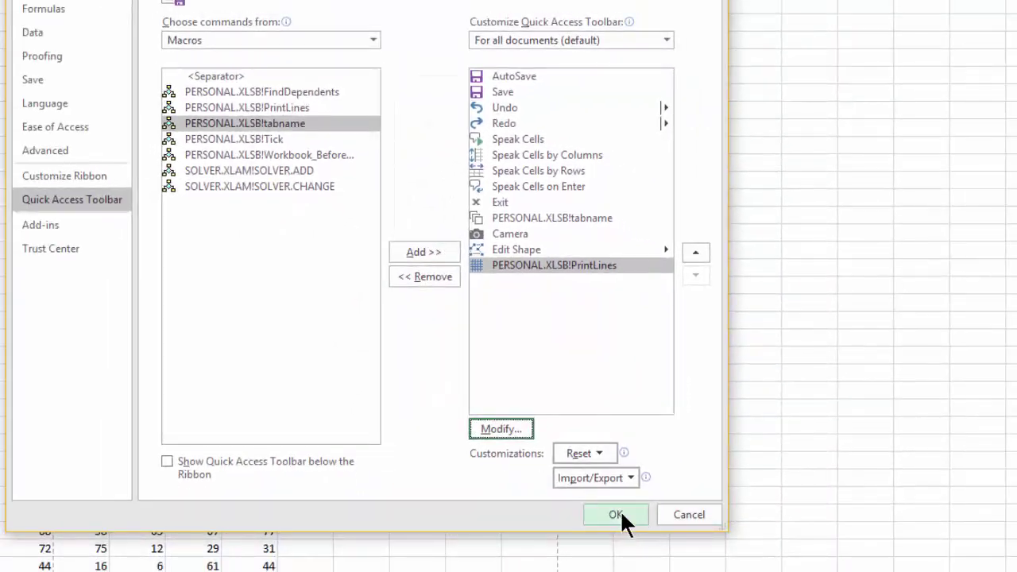
left_click(624, 519)
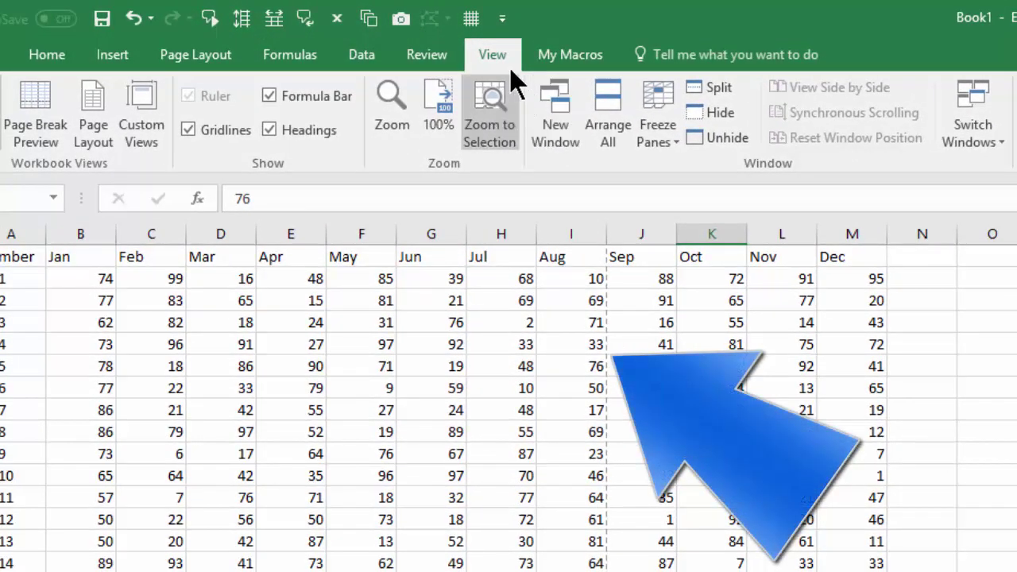
- Run the PrintLines macro on Sheet1 to remove the dotted page break lines
left_click(471, 19)
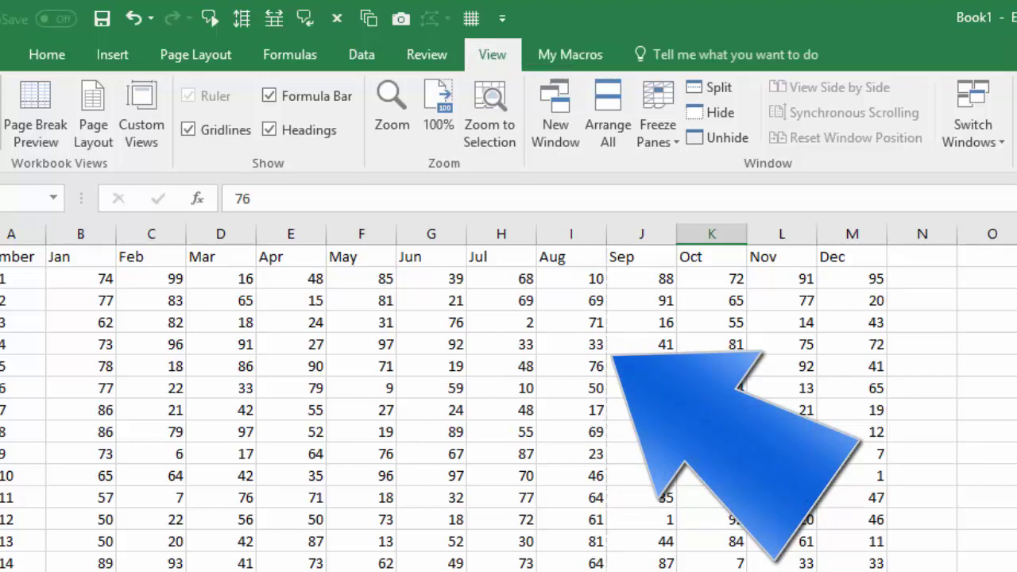